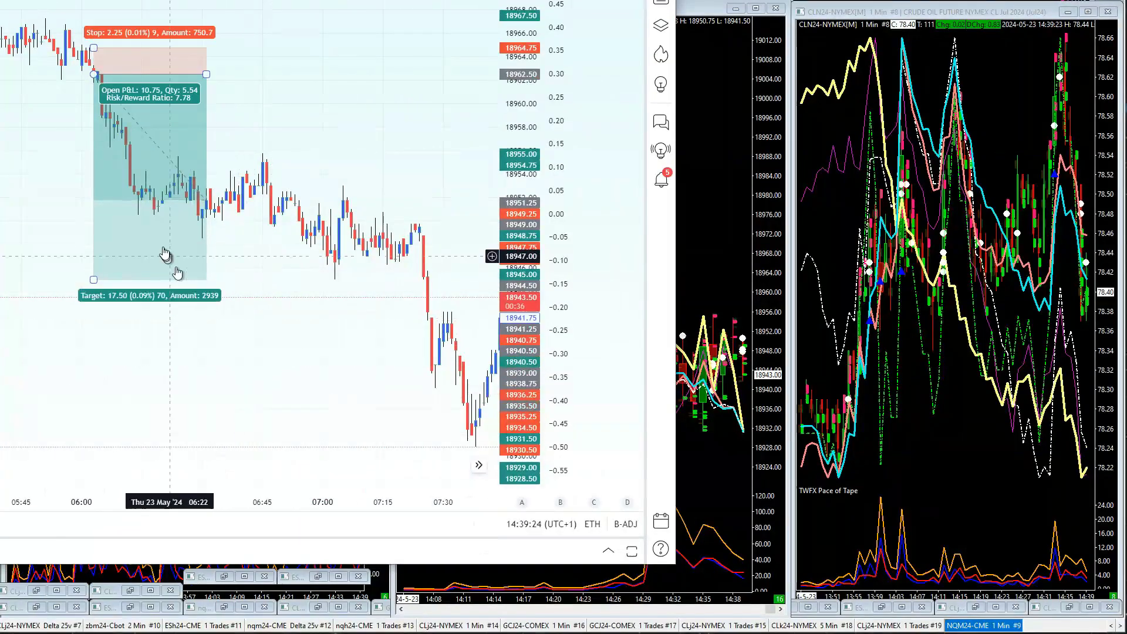
- Stretch the first short trade's target down to about 18931.75, giving a 14.11 risk/reward ratio
click(158, 155)
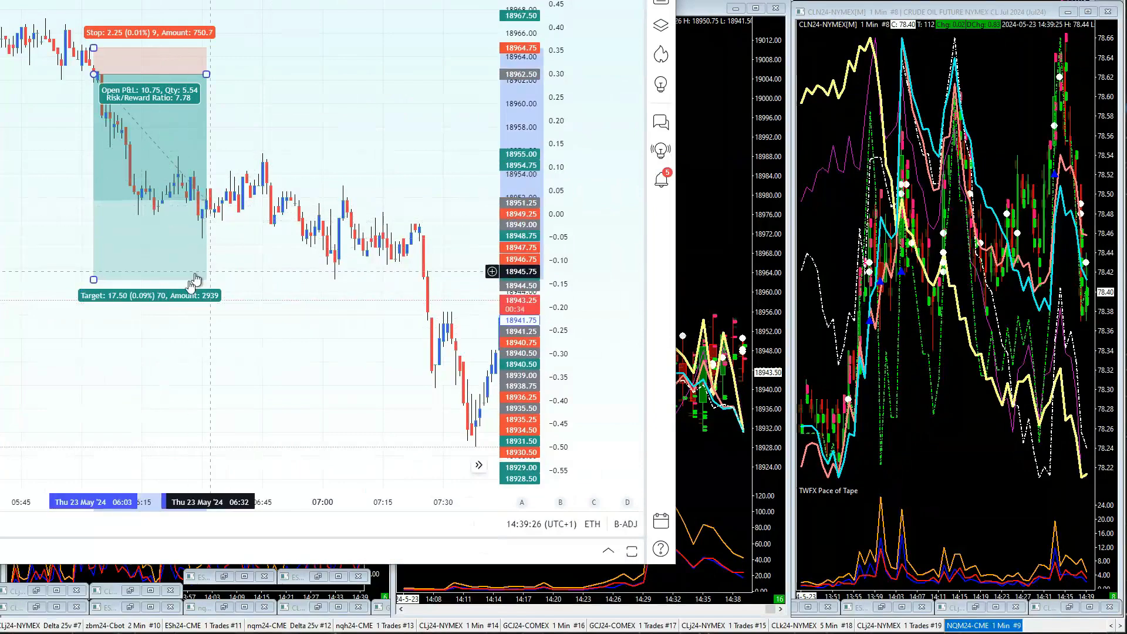
drag(94, 282, 144, 448)
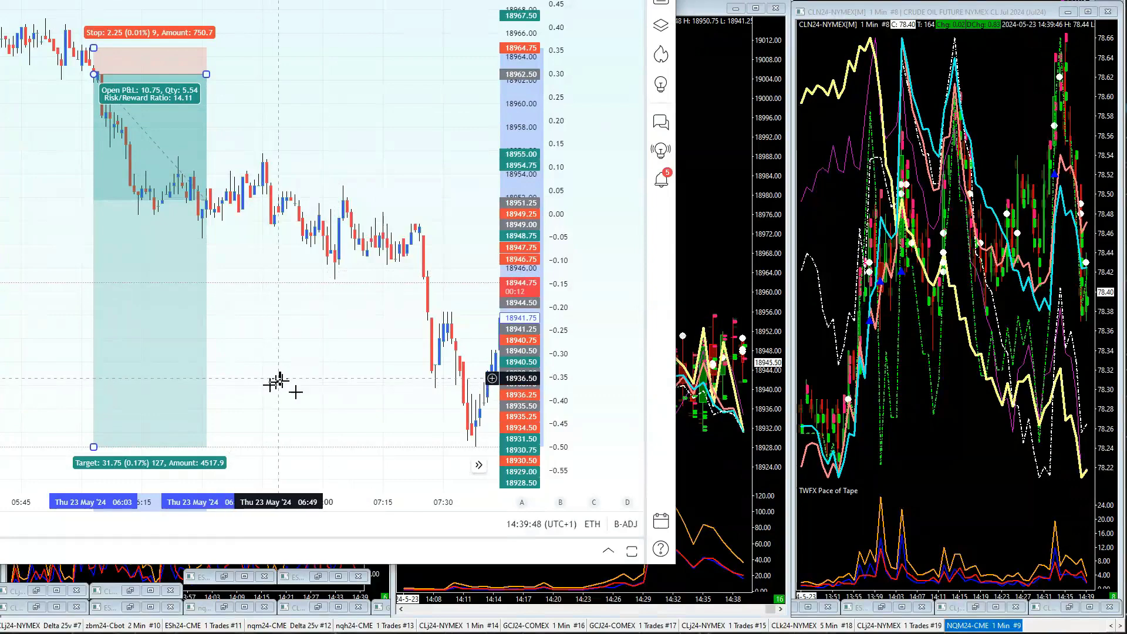
- Pan forward to the 07:45 long and show its 2.50 stop, 16.25 target and 6.5 risk/reward
click(315, 382)
scroll(339, 382, right, 5)
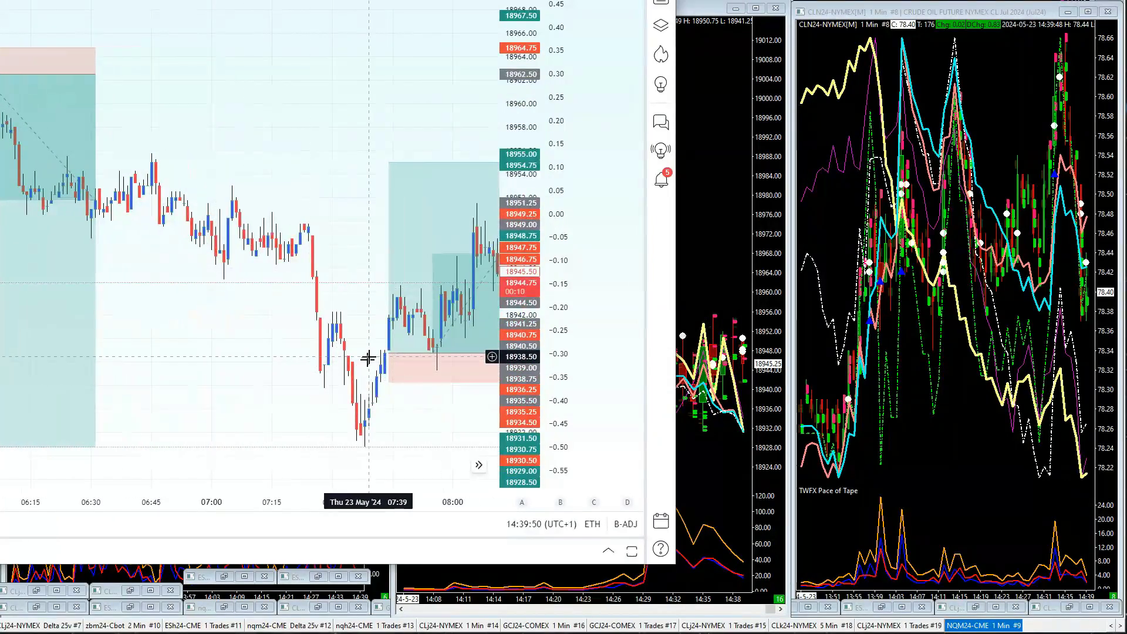
click(394, 358)
drag(284, 360, 156, 360)
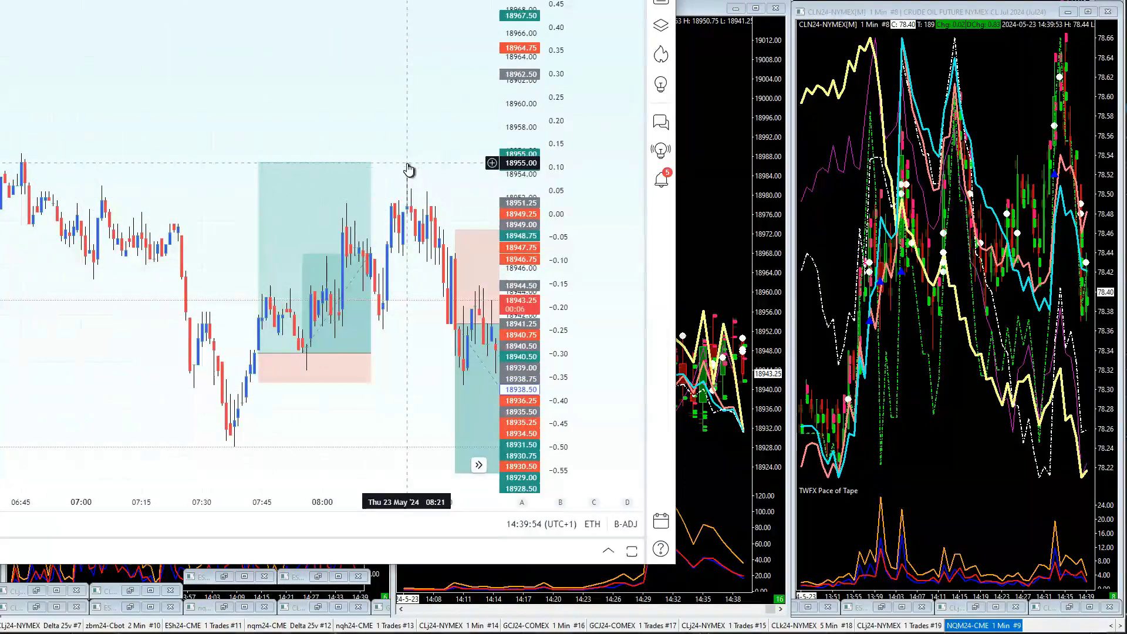
click(351, 213)
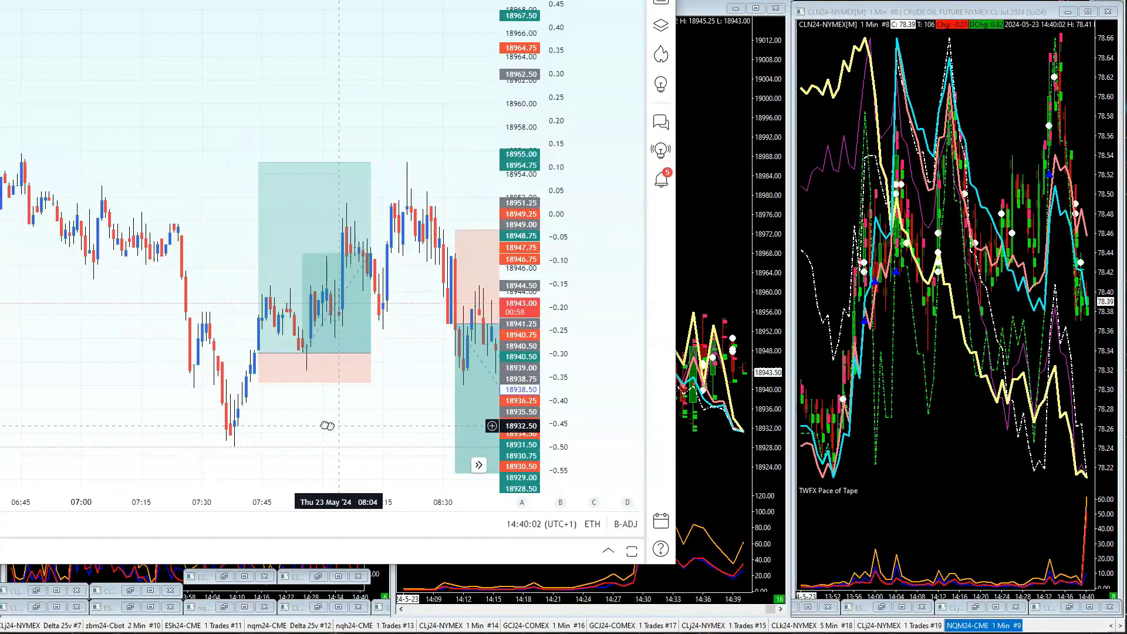
- Pan past the 08:30 short to the 09:06 long showing a 6.00 stop, 8.25 target and 1.38 risk/reward
drag(327, 428, 261, 415)
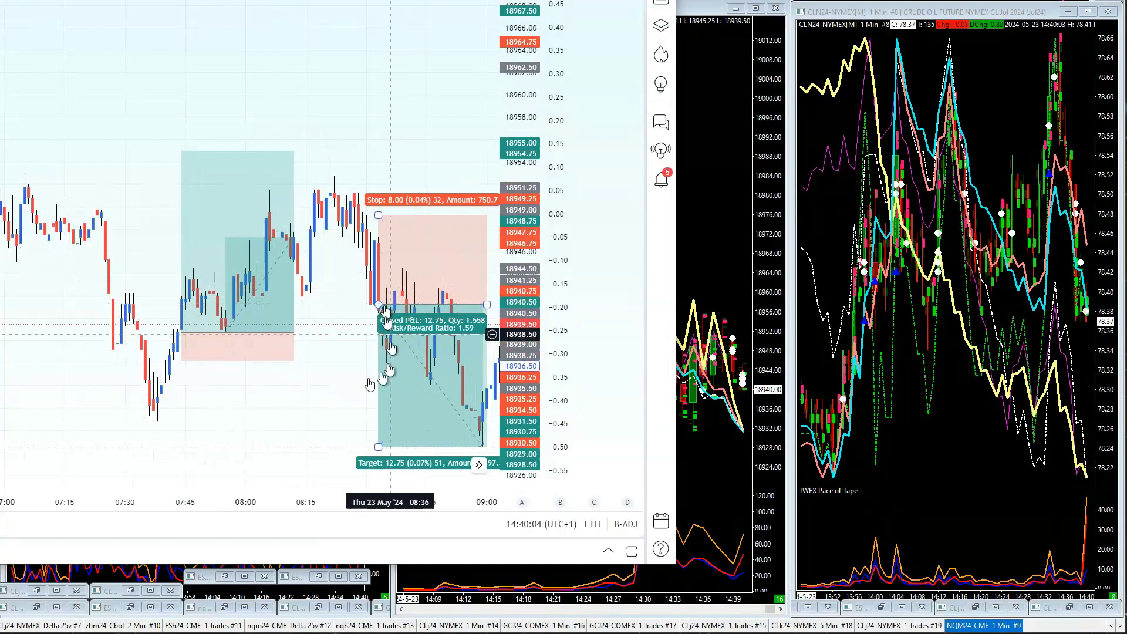
drag(407, 403, 382, 385)
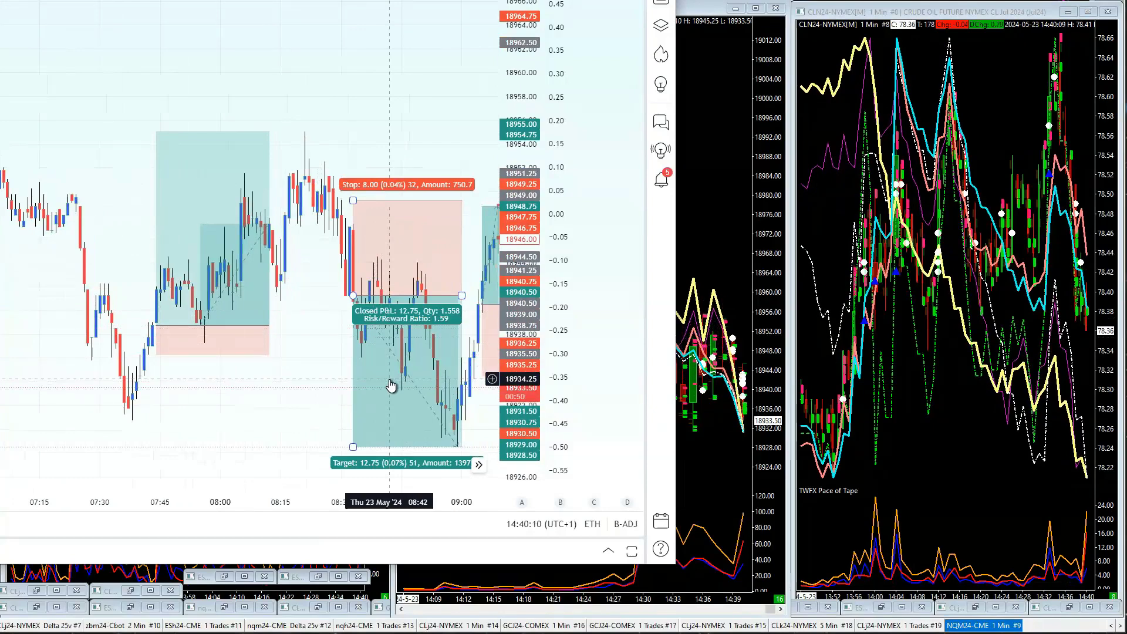
drag(322, 372, 161, 365)
mouse_move(330, 249)
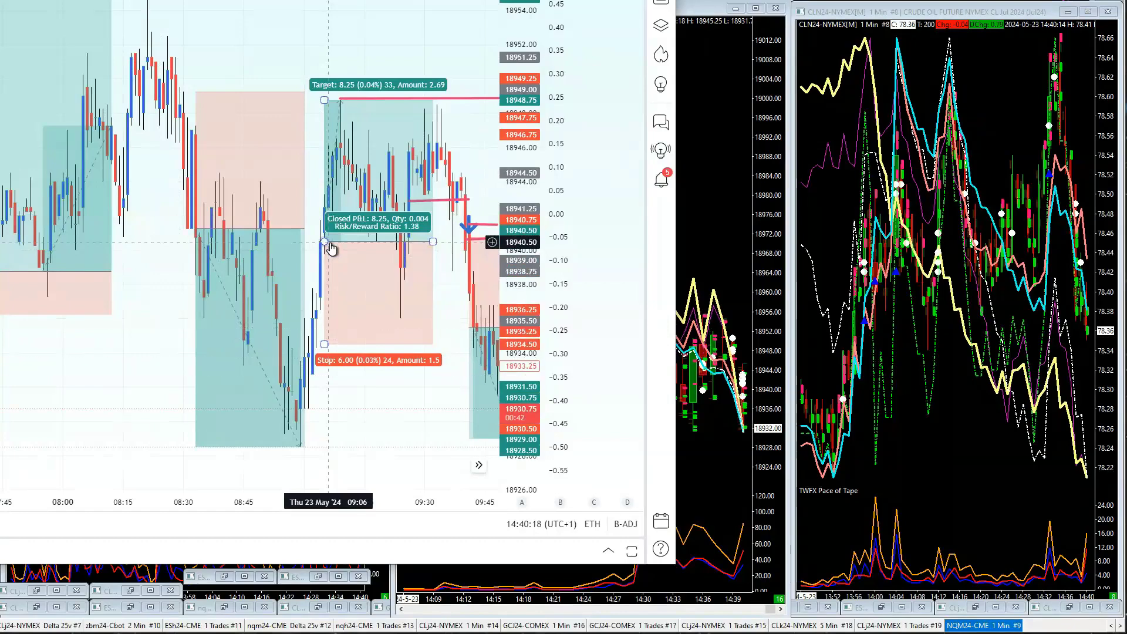
- Pan past the 09:47 short to the 10:00–11:00 trades, including the long near 10:20
drag(174, 305, 92, 305)
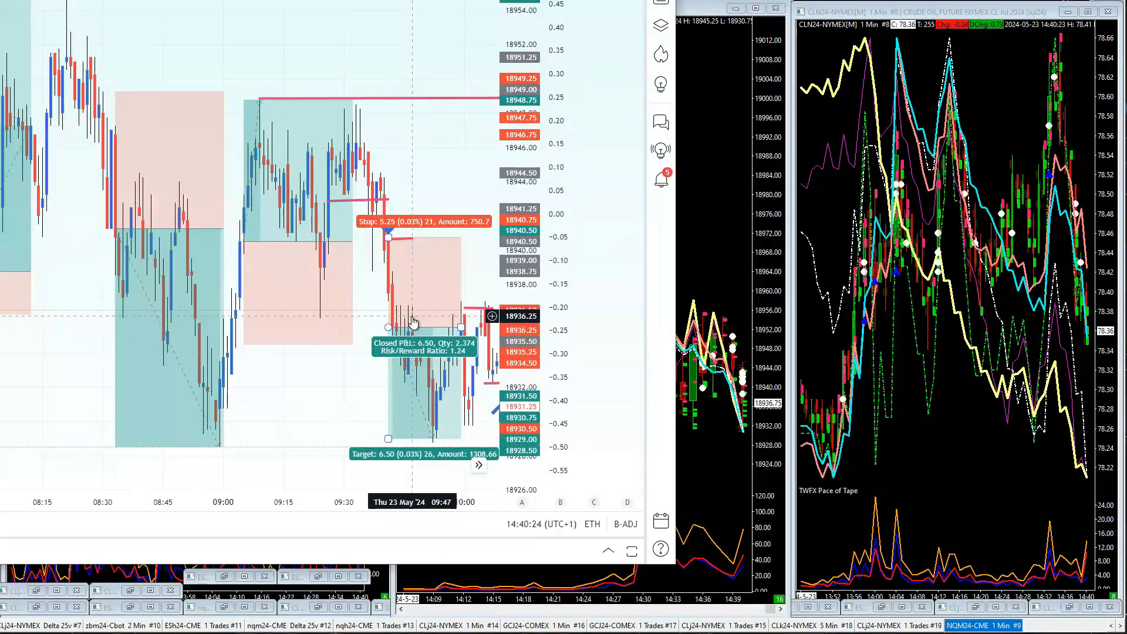
drag(433, 177, 235, 174)
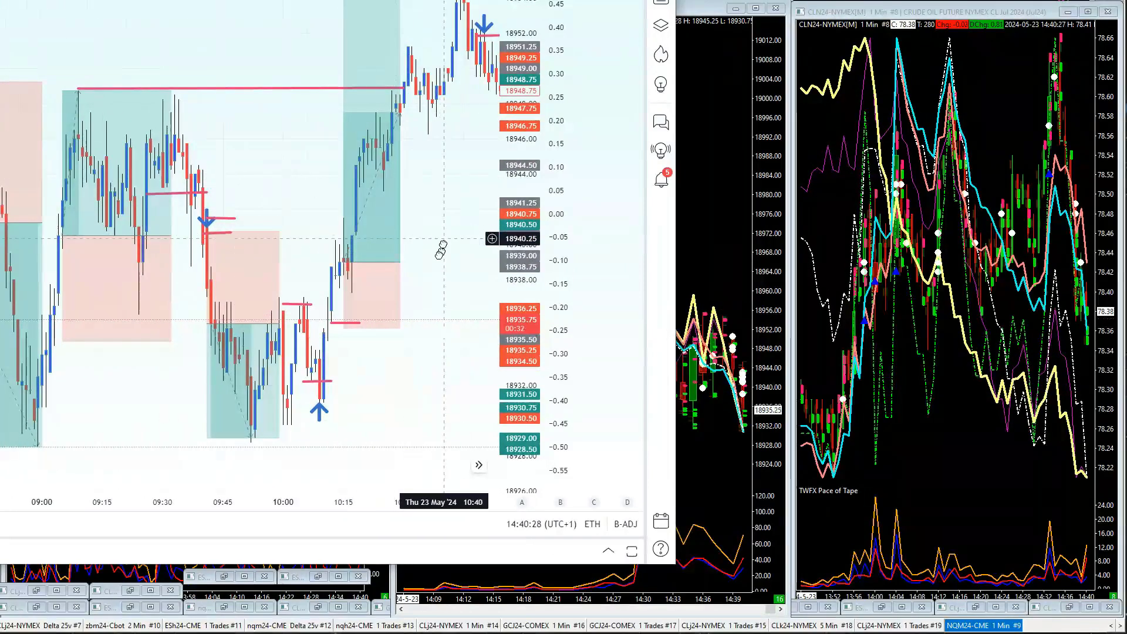
drag(440, 244, 351, 291)
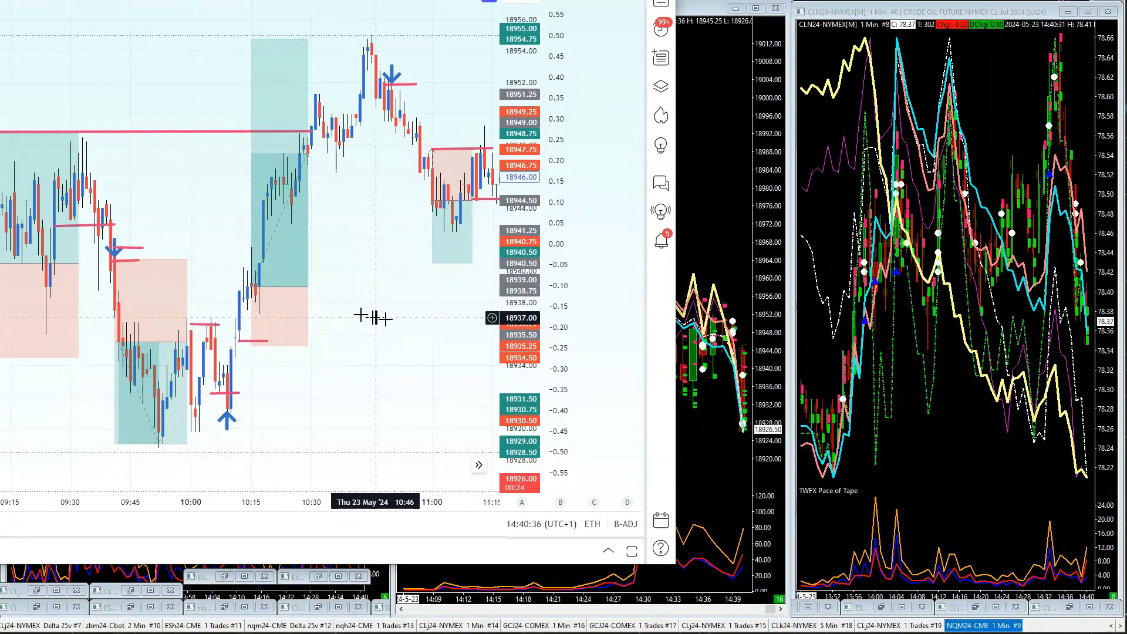
- Select the 11:00 short's entry arrow, its position box near 18944.50, and its exit line
drag(409, 319, 379, 318)
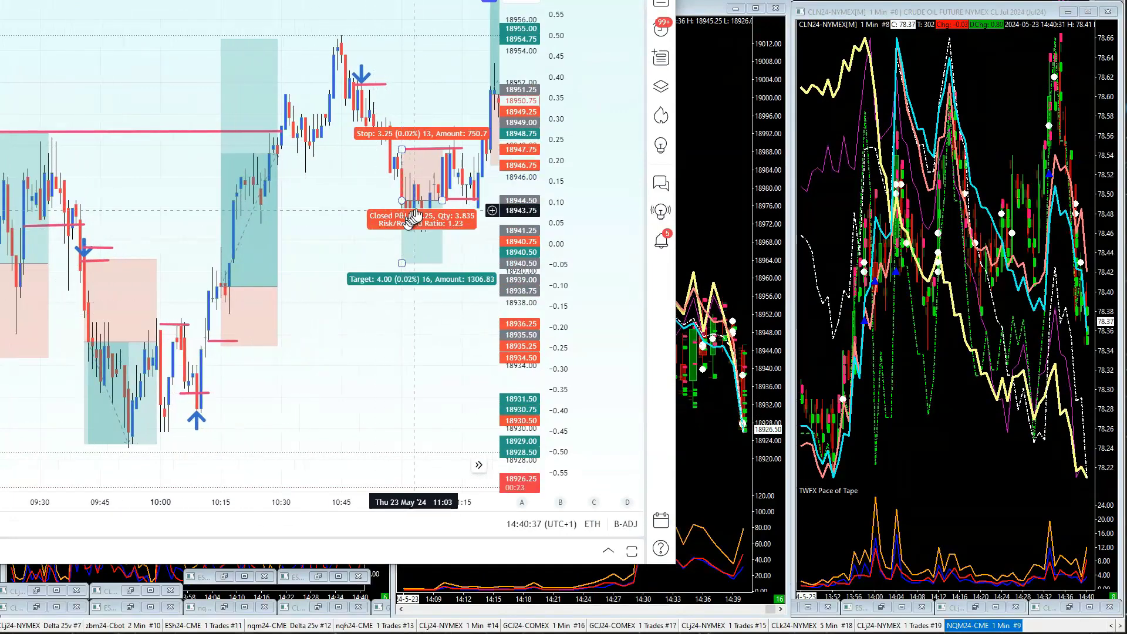
click(452, 140)
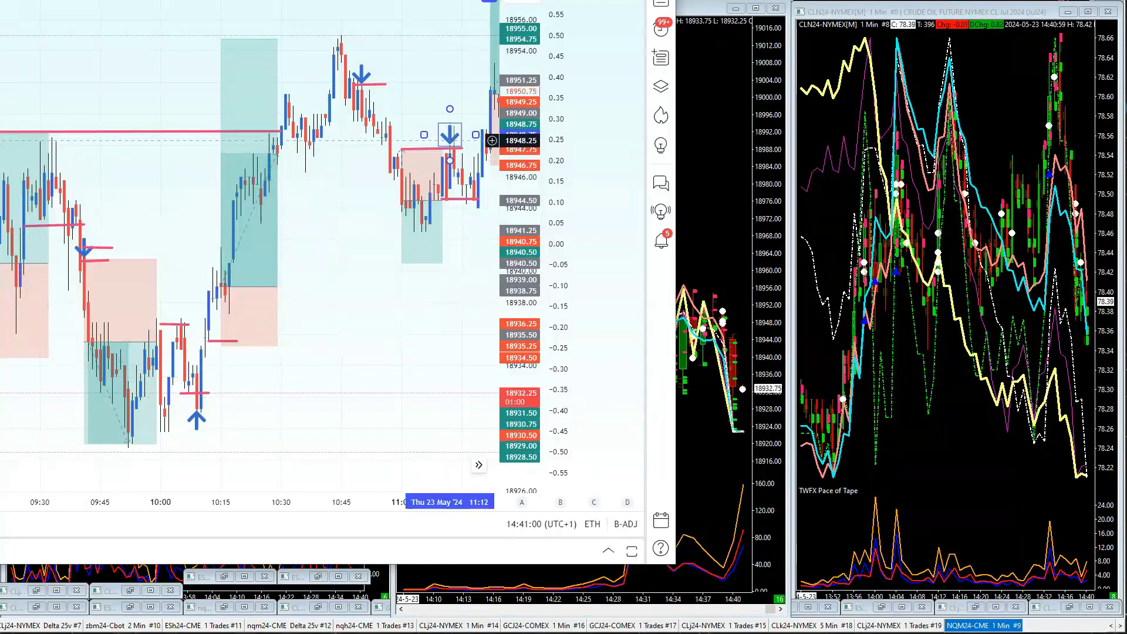
click(444, 203)
click(453, 201)
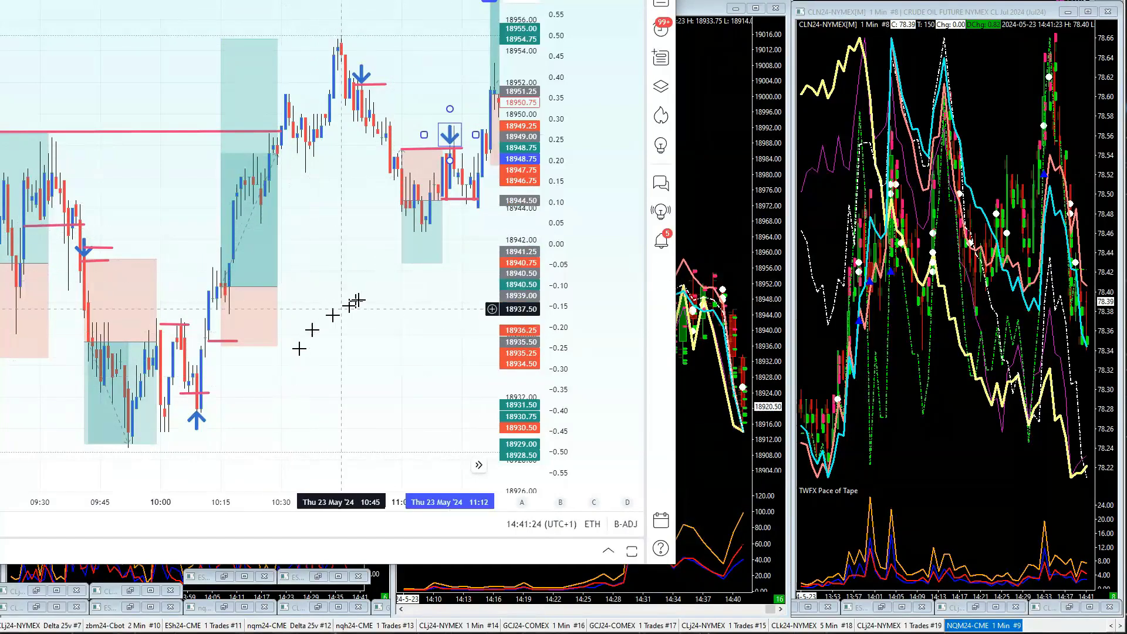
- Pan past the 11:19 long through the afternoon to the 14:00 short and 14:36 long
drag(358, 300, 262, 305)
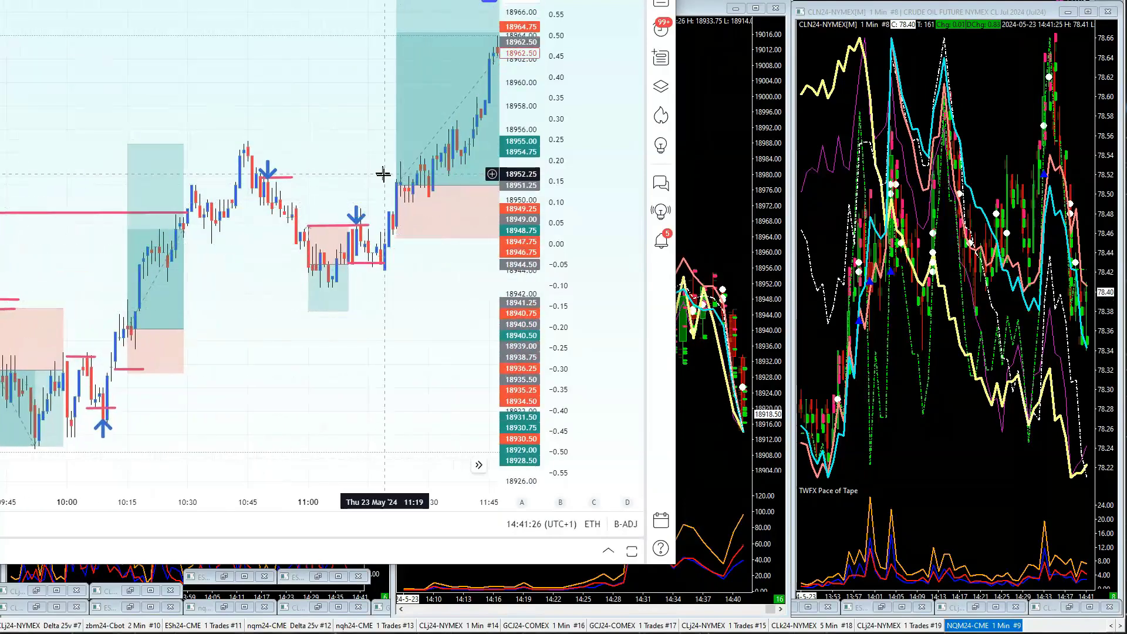
drag(376, 317, 244, 327)
click(130, 53)
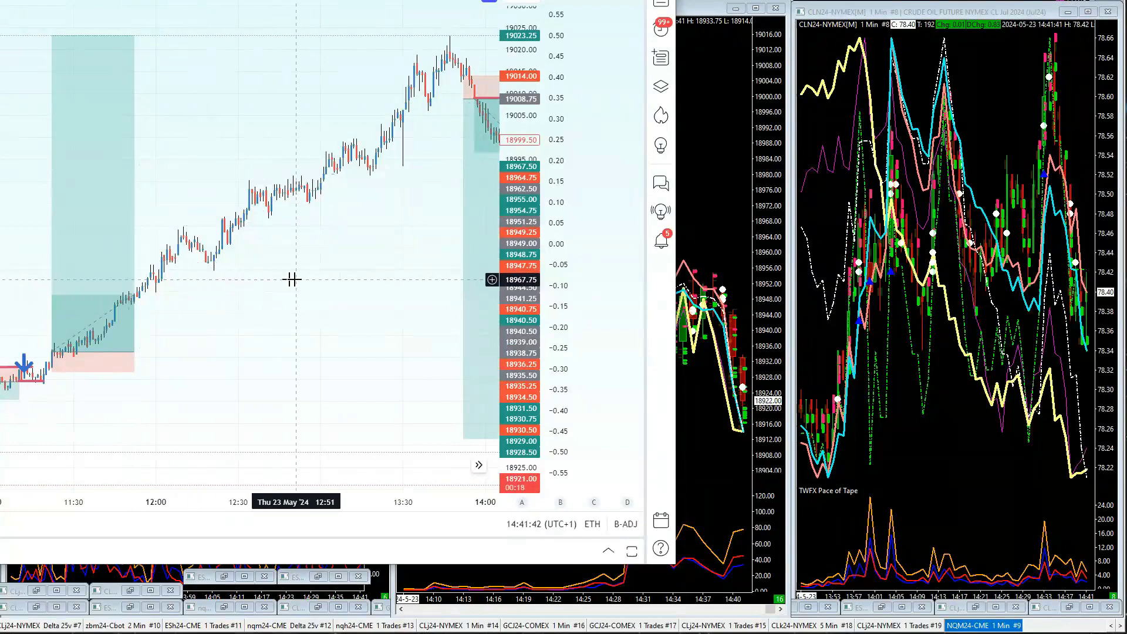
drag(297, 276, 212, 269)
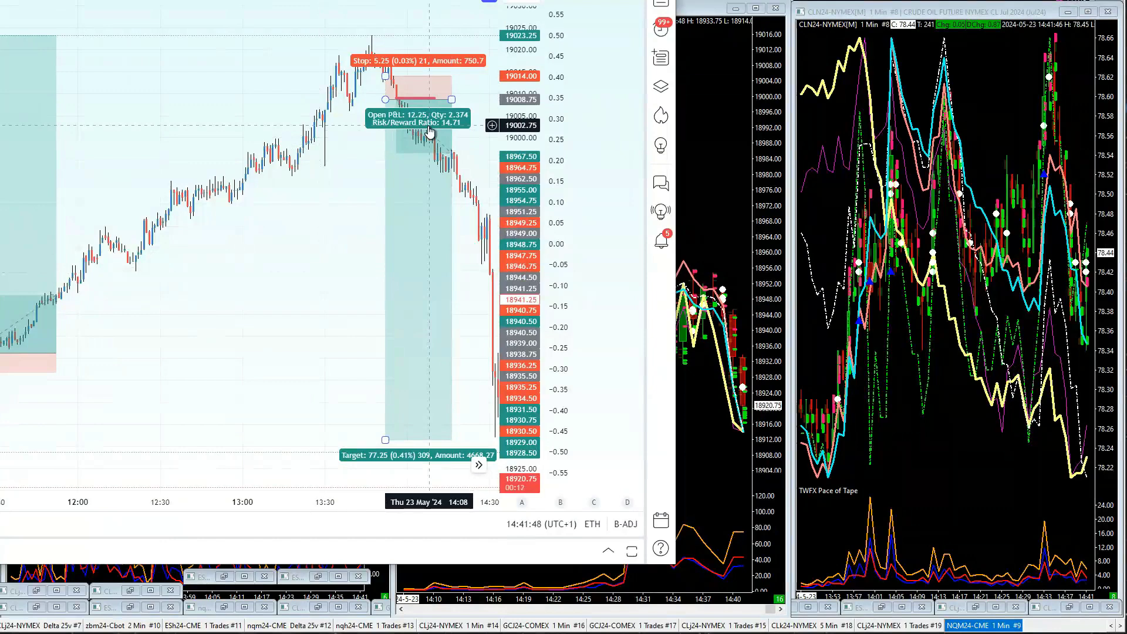
drag(352, 231, 252, 231)
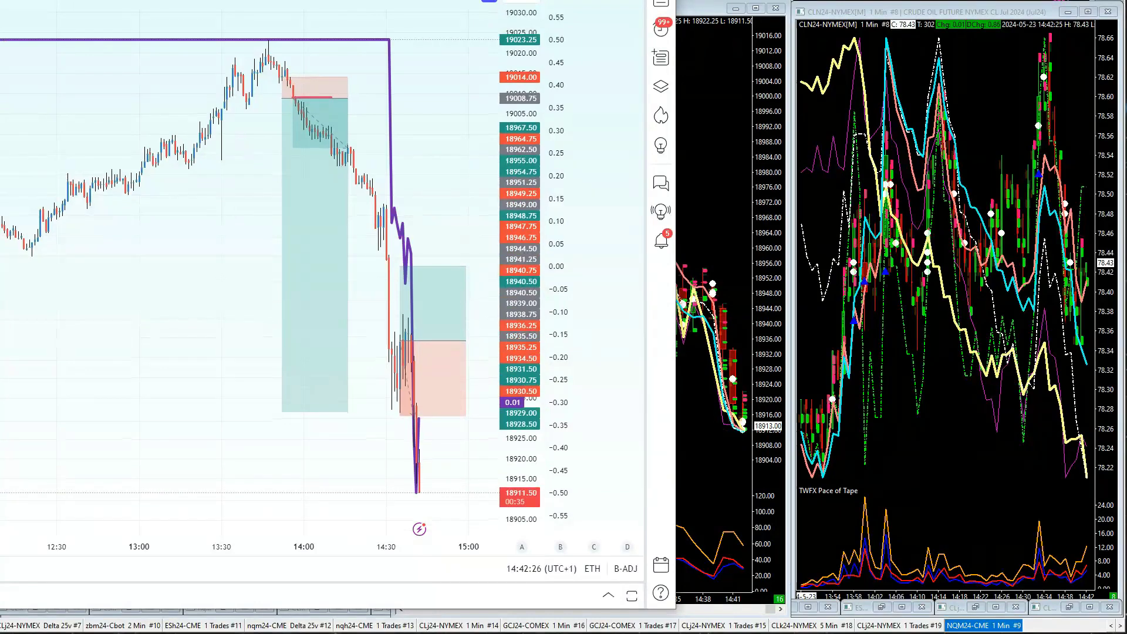
- Zoom to 14:10–15:10 and read the 14:36 long: 18.50 stop and target, -18.50 P&L, risk/reward 1
scroll(141, 296, up, 5)
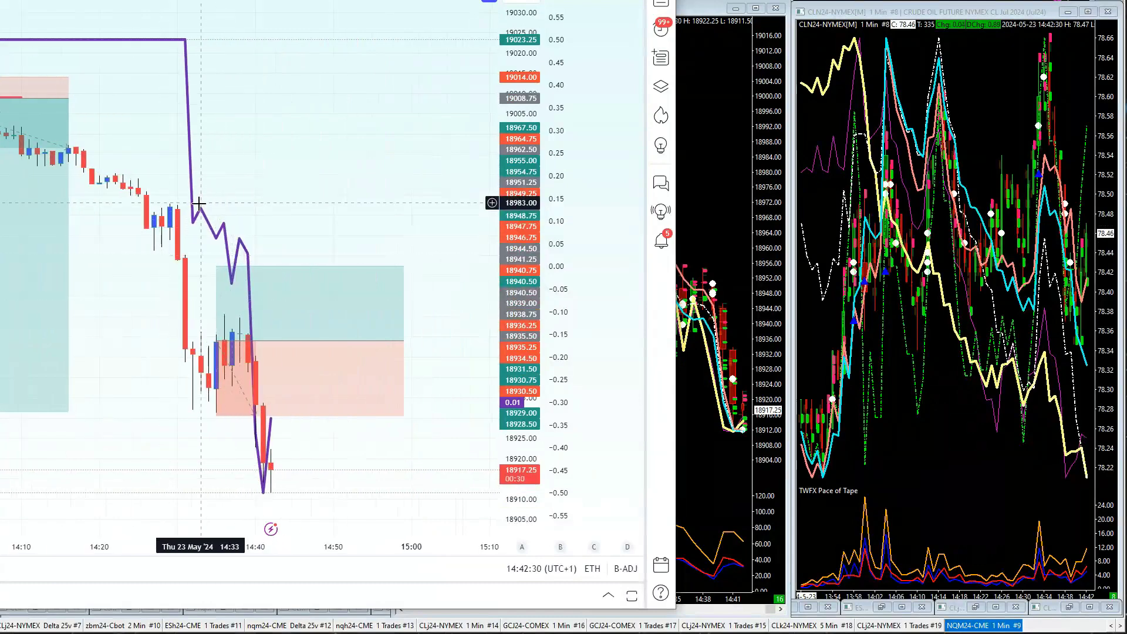
mouse_move(236, 364)
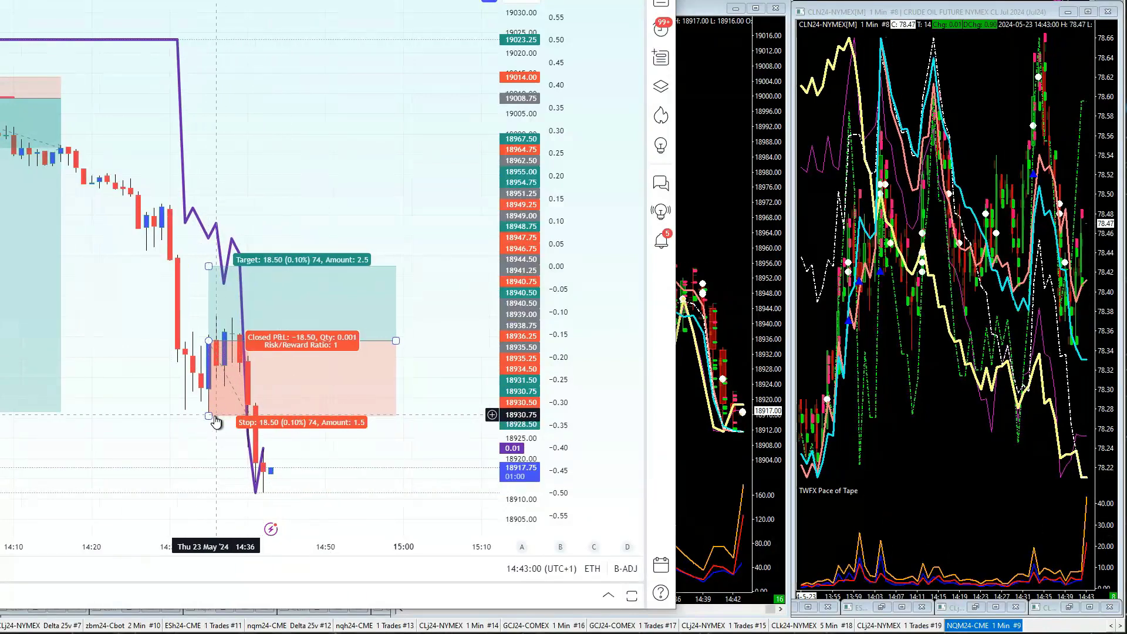
- Widen the 14:36 long's stop to 37.00 at 18911.25 and draw a break-even line at entry
drag(209, 417, 196, 491)
click(146, 456)
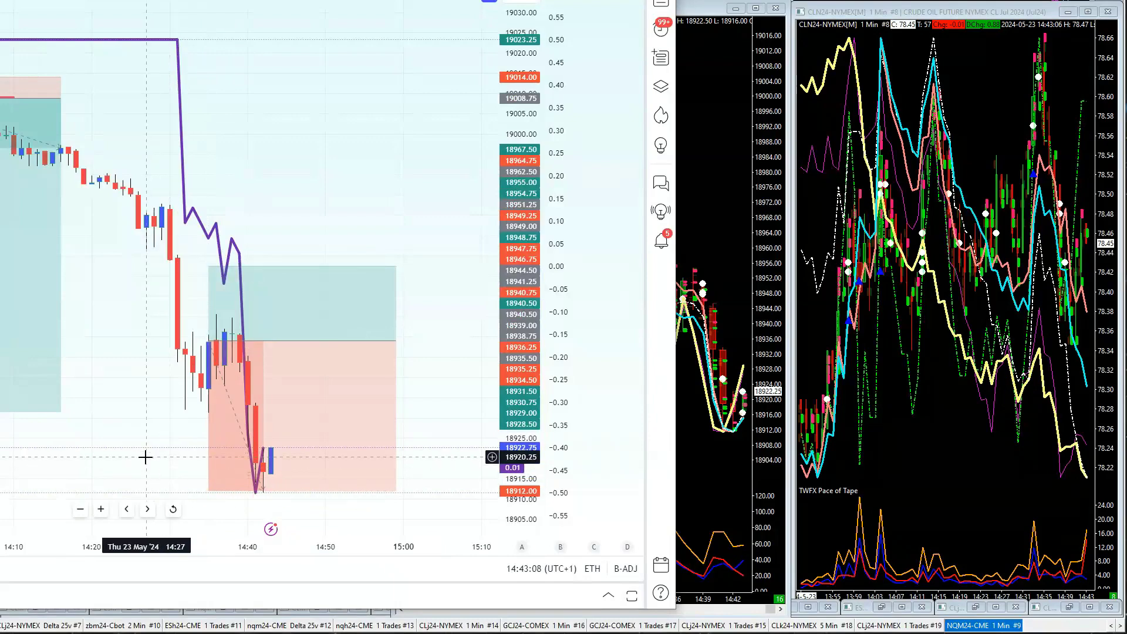
click(264, 496)
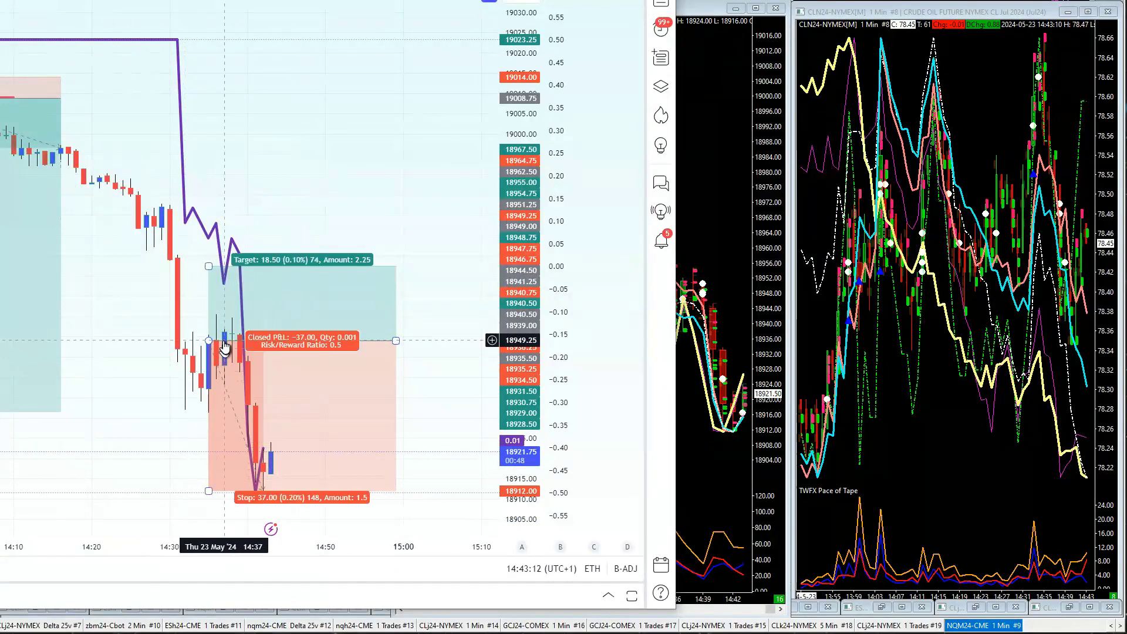
drag(223, 344, 221, 345)
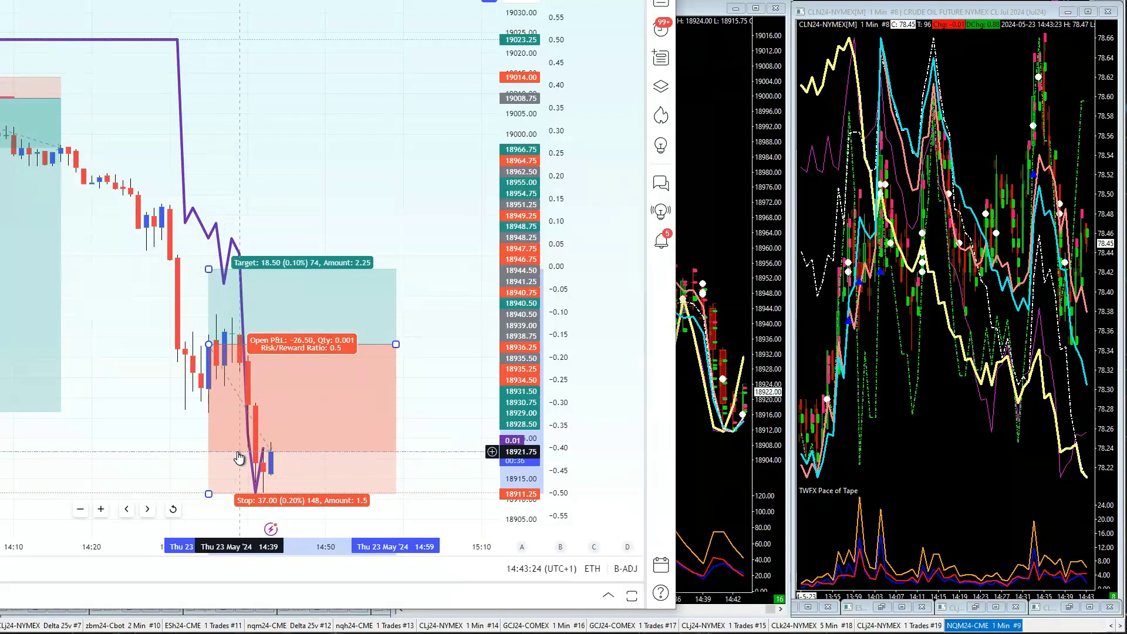
click(160, 459)
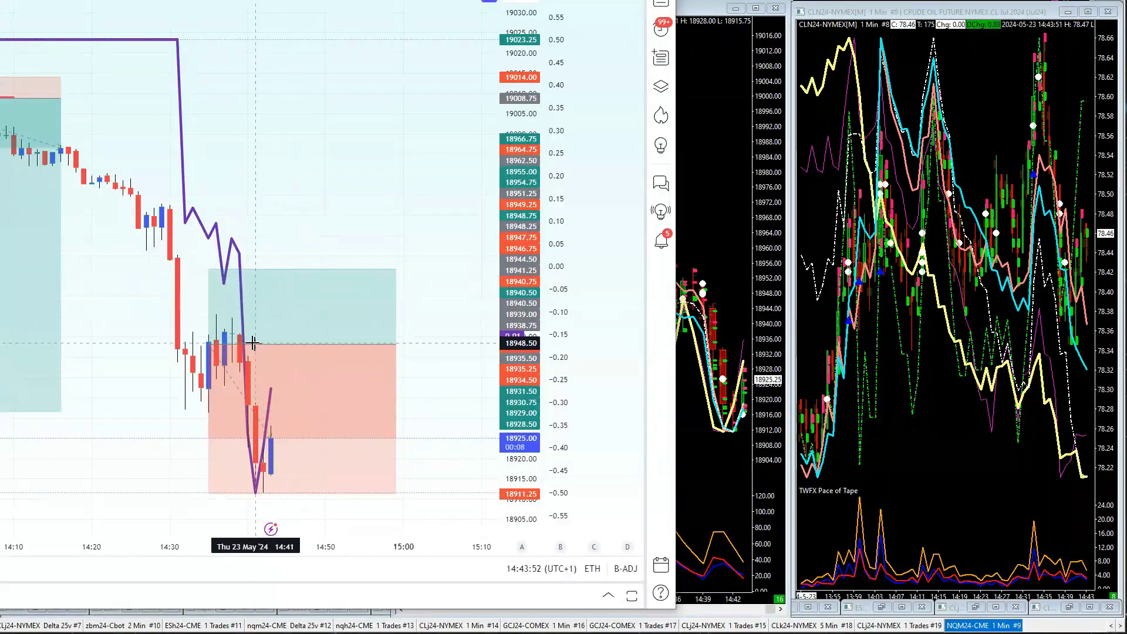
drag(249, 345, 325, 345)
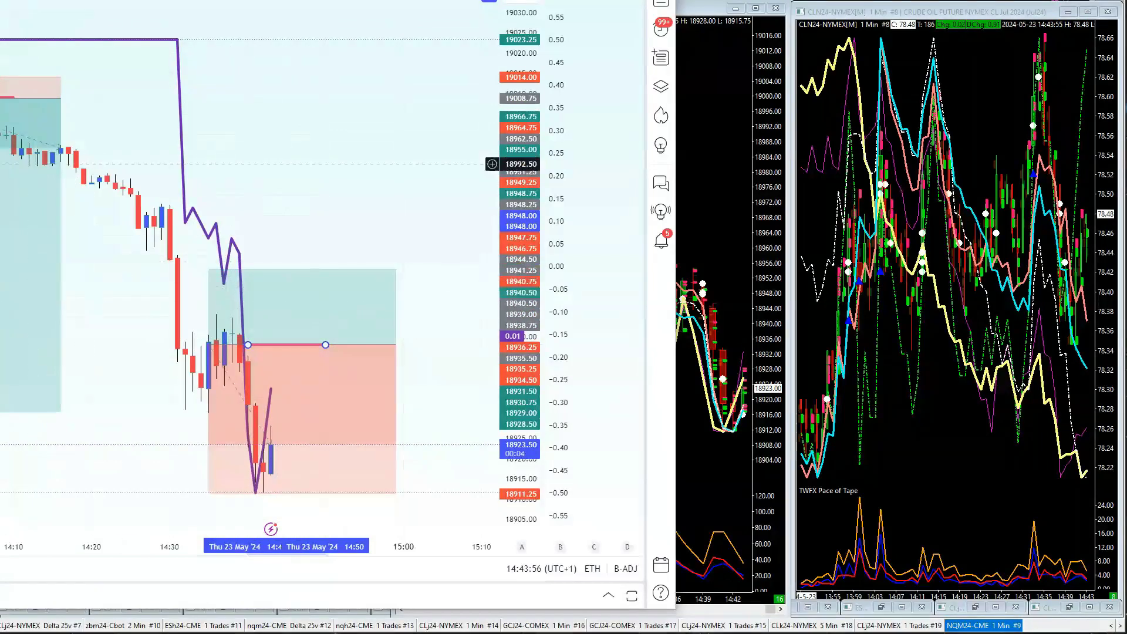
- Draw a second short line near 18931 and raise it to about 18935, just below break-even
click(278, 422)
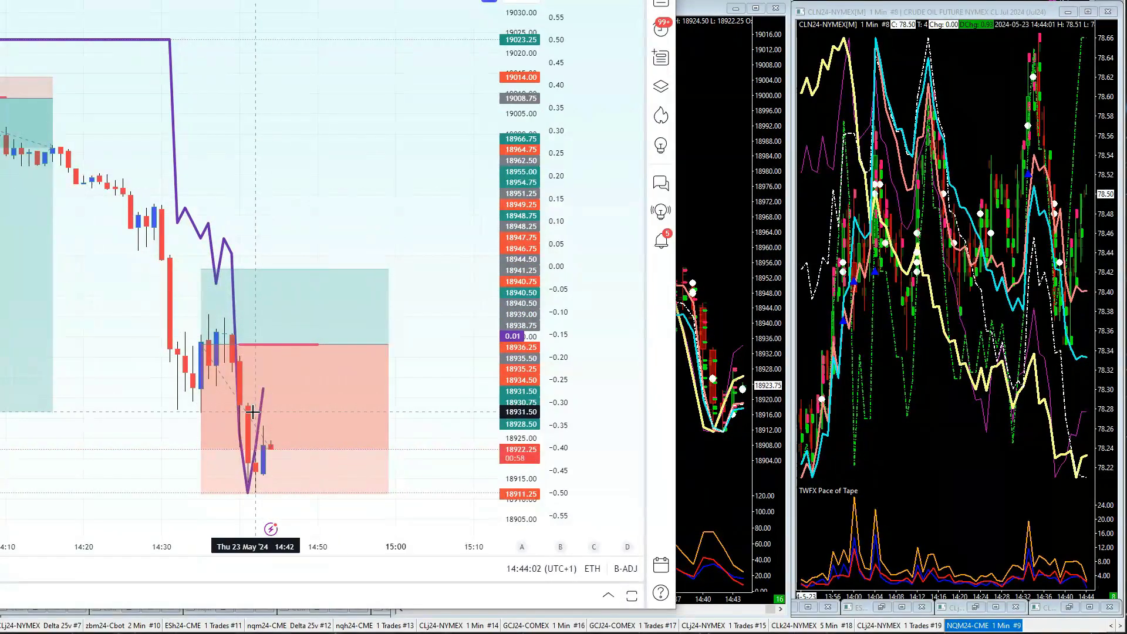
click(255, 411)
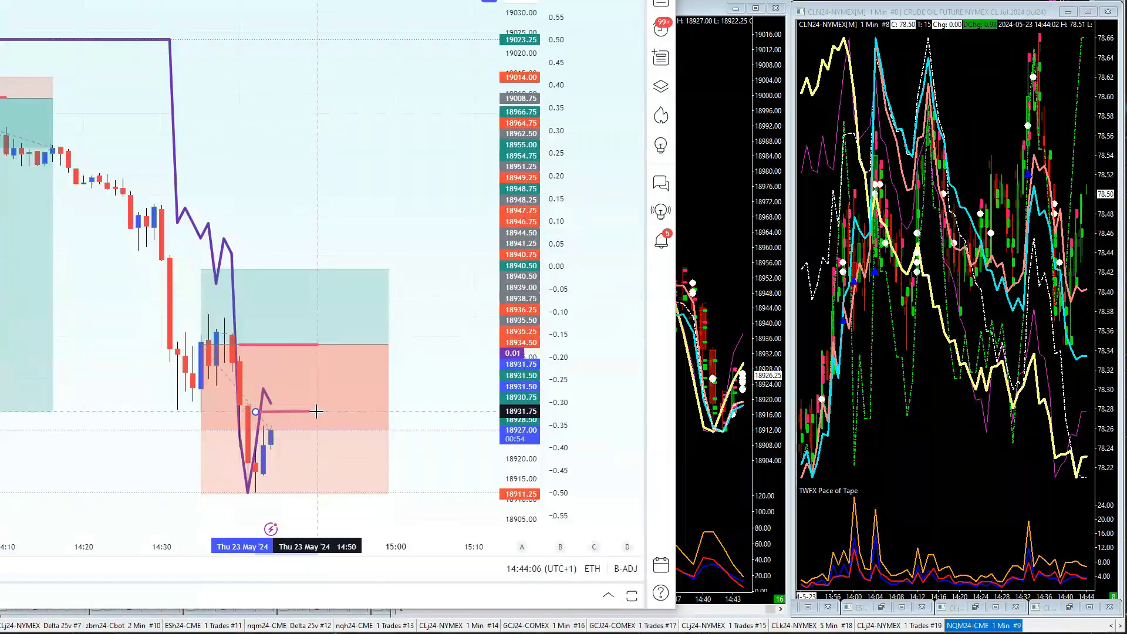
click(317, 411)
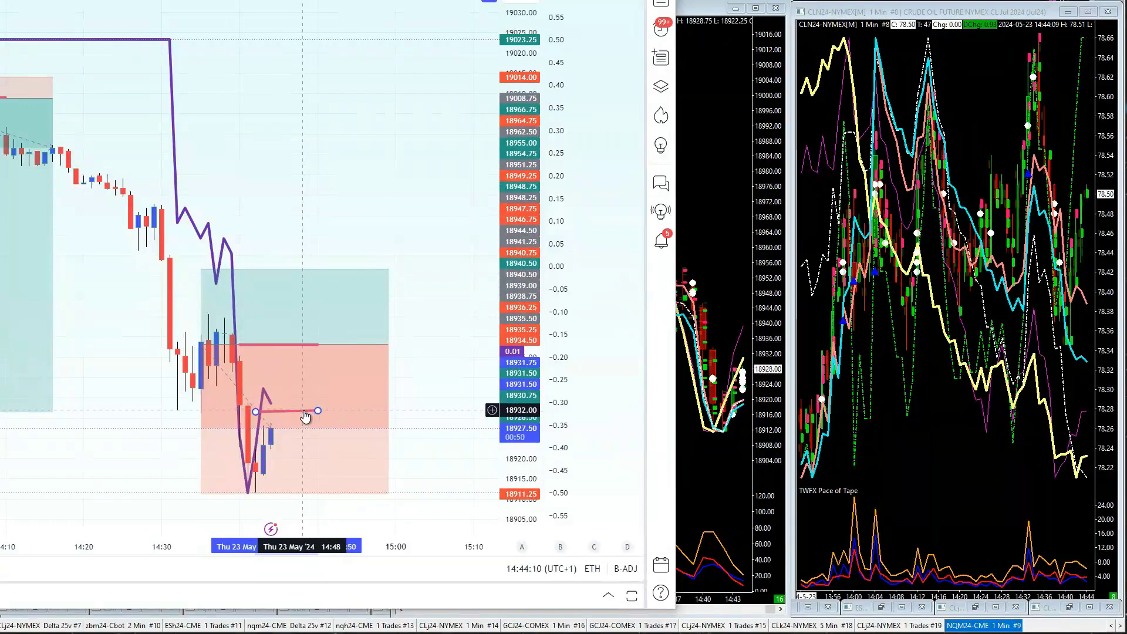
drag(305, 416, 306, 377)
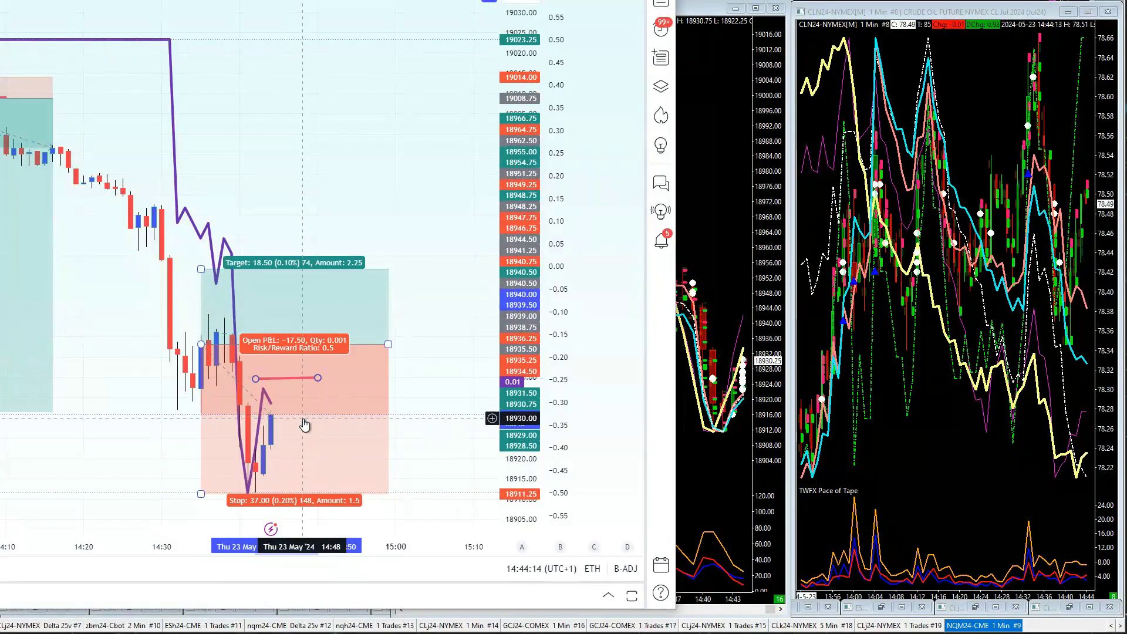
click(392, 175)
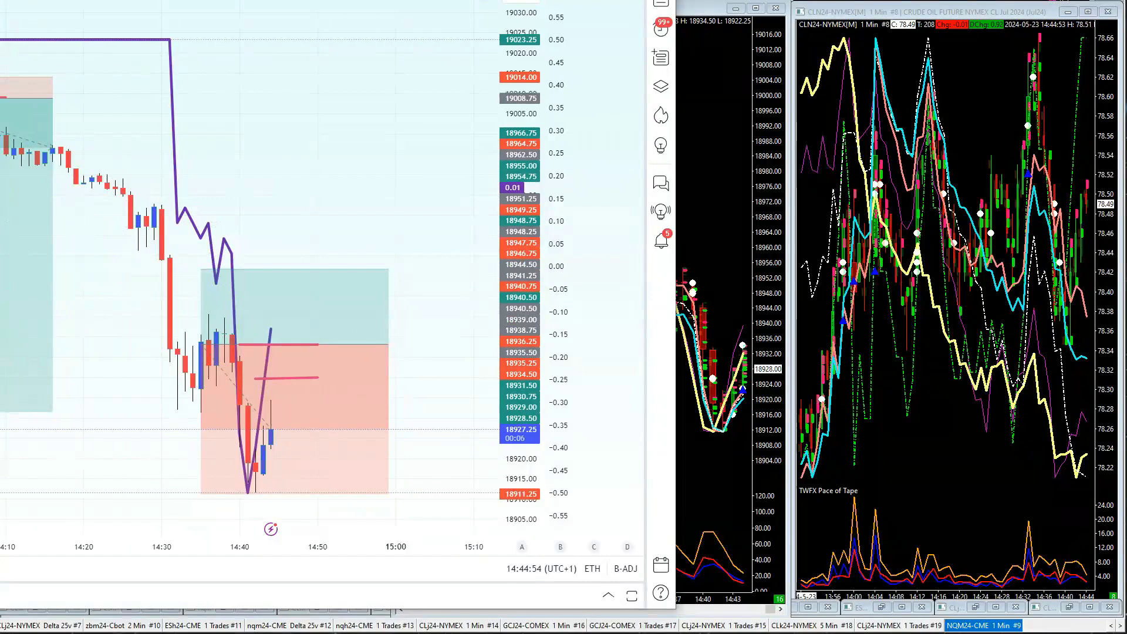
- Switch away with Alt+Tab to show the gold, E-mini Nasdaq and crude oil 1-minute charts
key(alt+Tab)
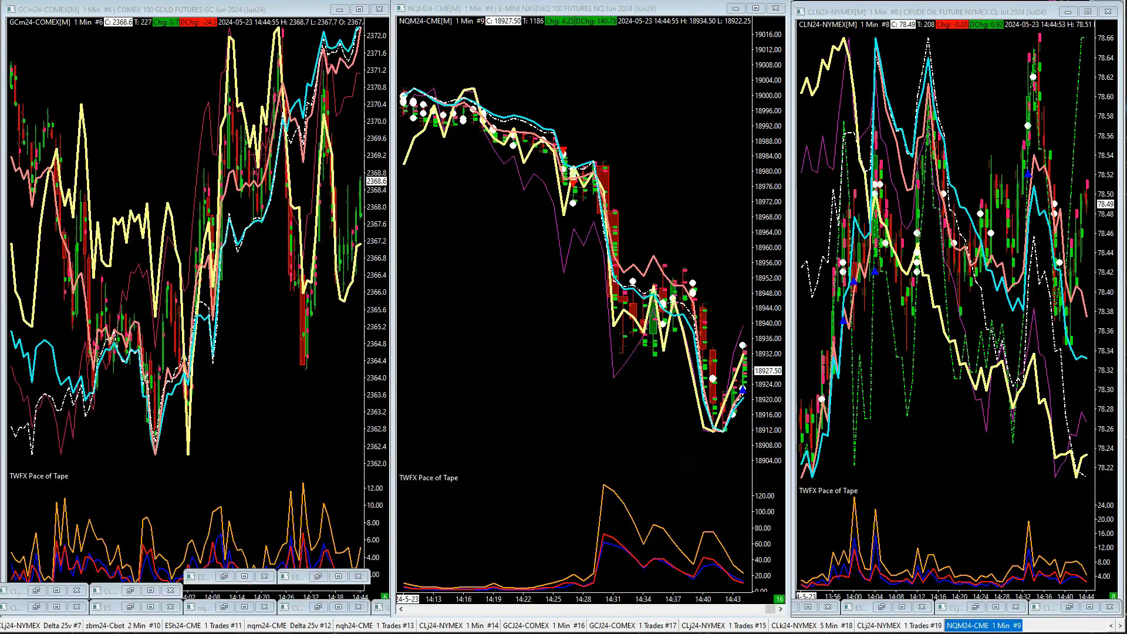